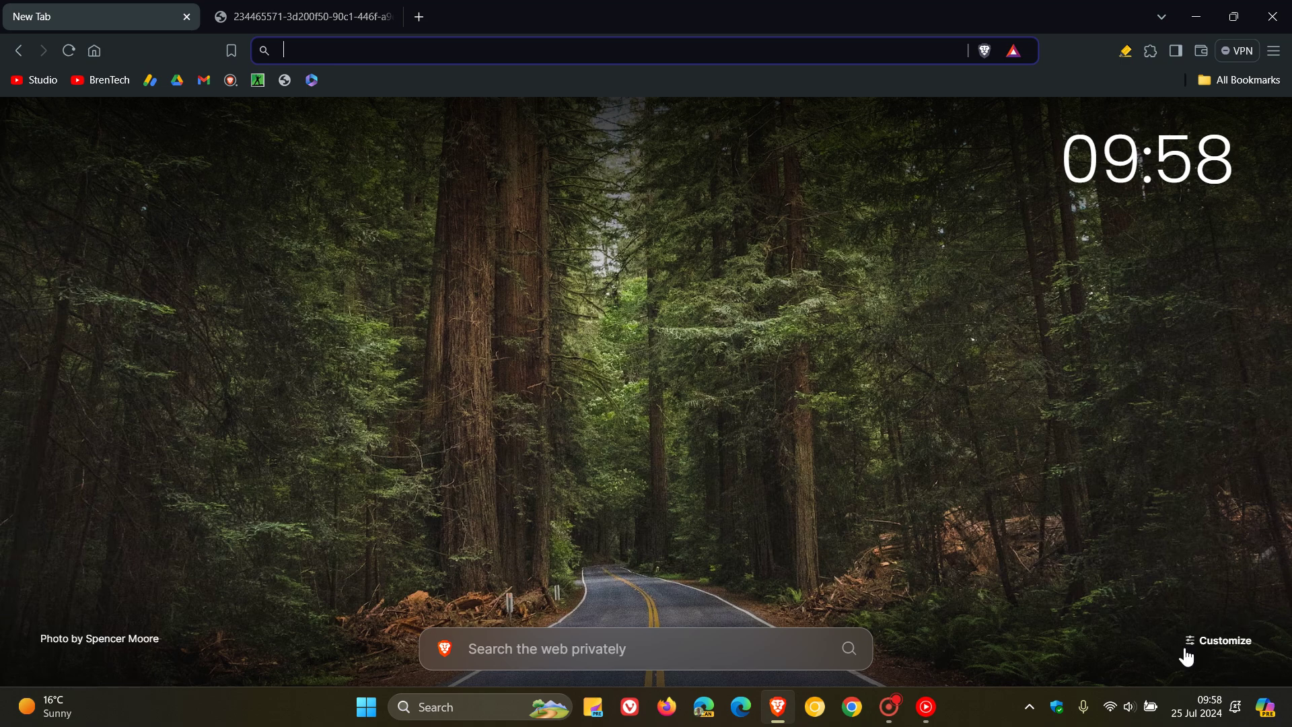
# Open Brave's main menu from the top-right of the New Tab page.
pyautogui.moveTo(1196, 711)
# Open Help > About Brave and confirm version 1.68.128 is up to date.
pyautogui.click(1278, 46)
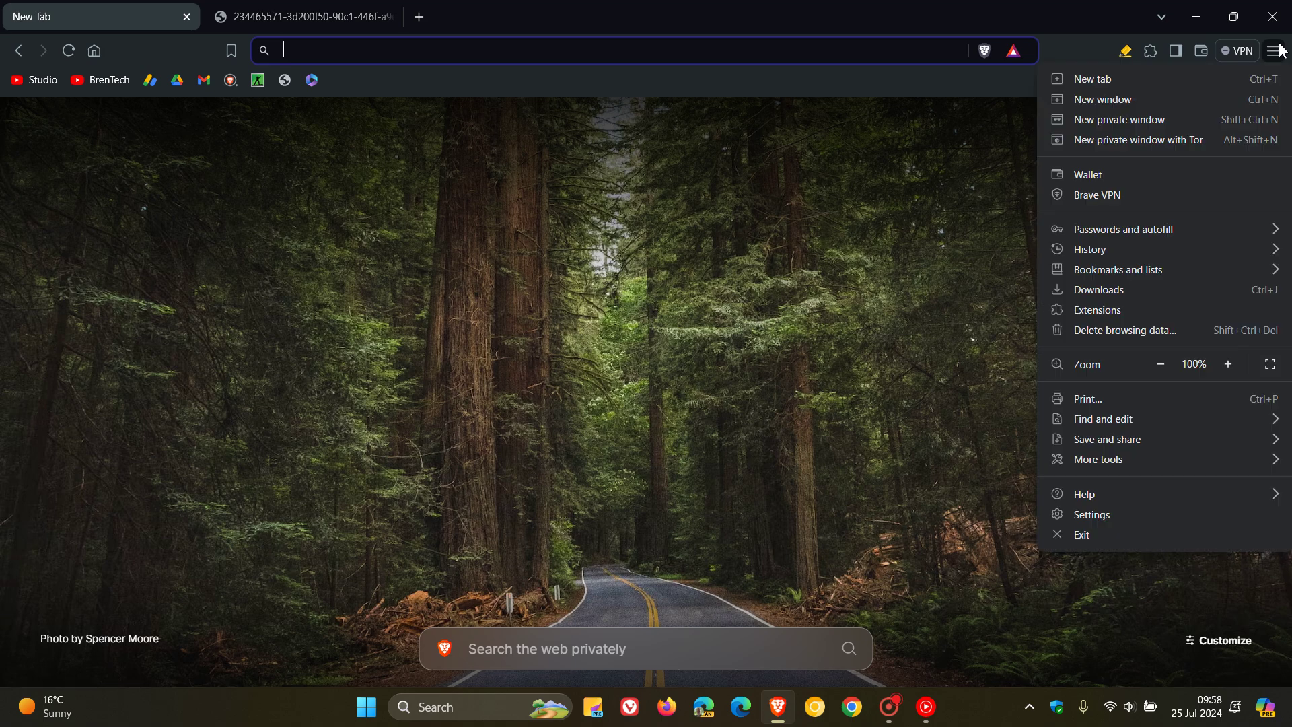
pyautogui.moveTo(1129, 493)
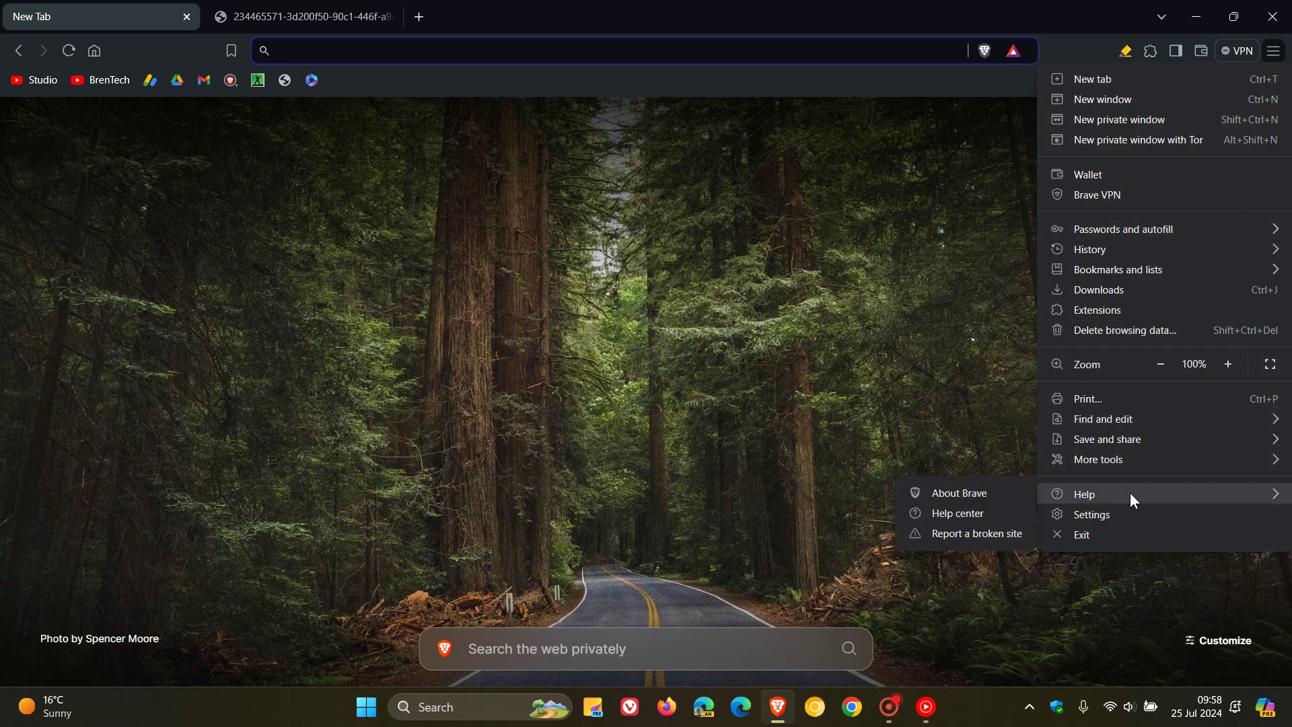
pyautogui.click(1006, 501)
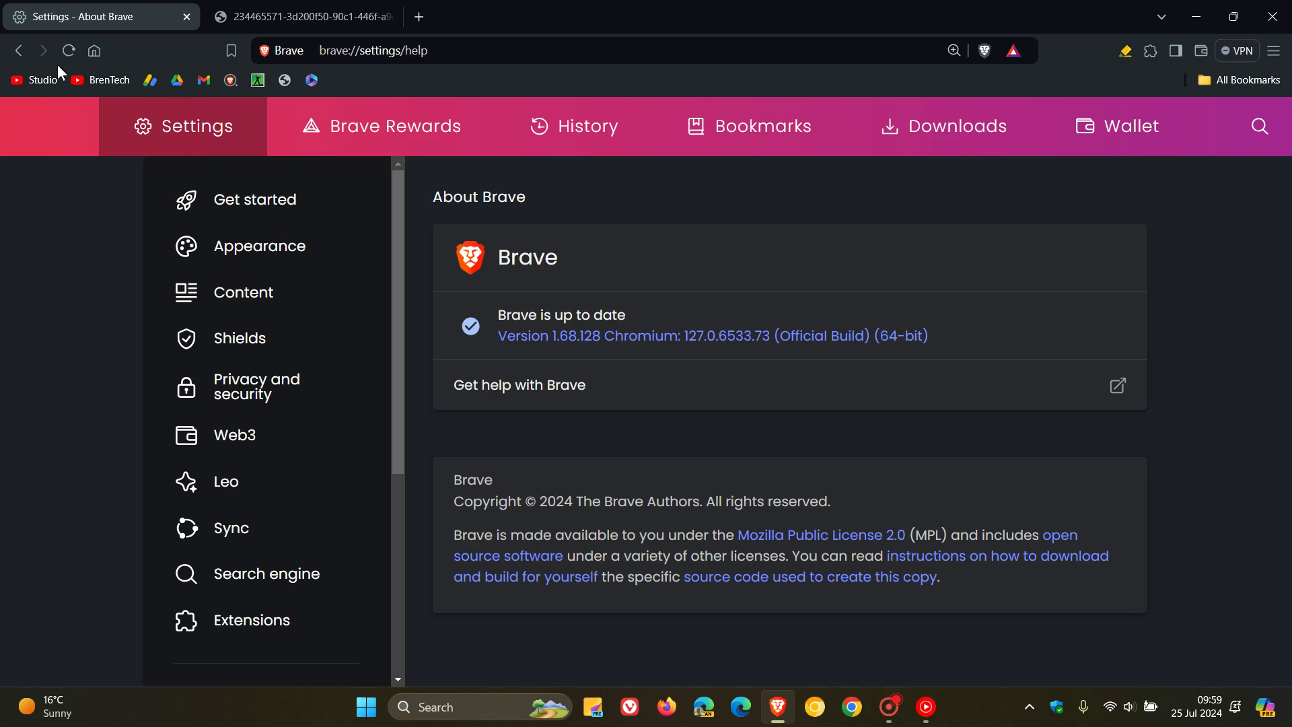
pyautogui.click(96, 52)
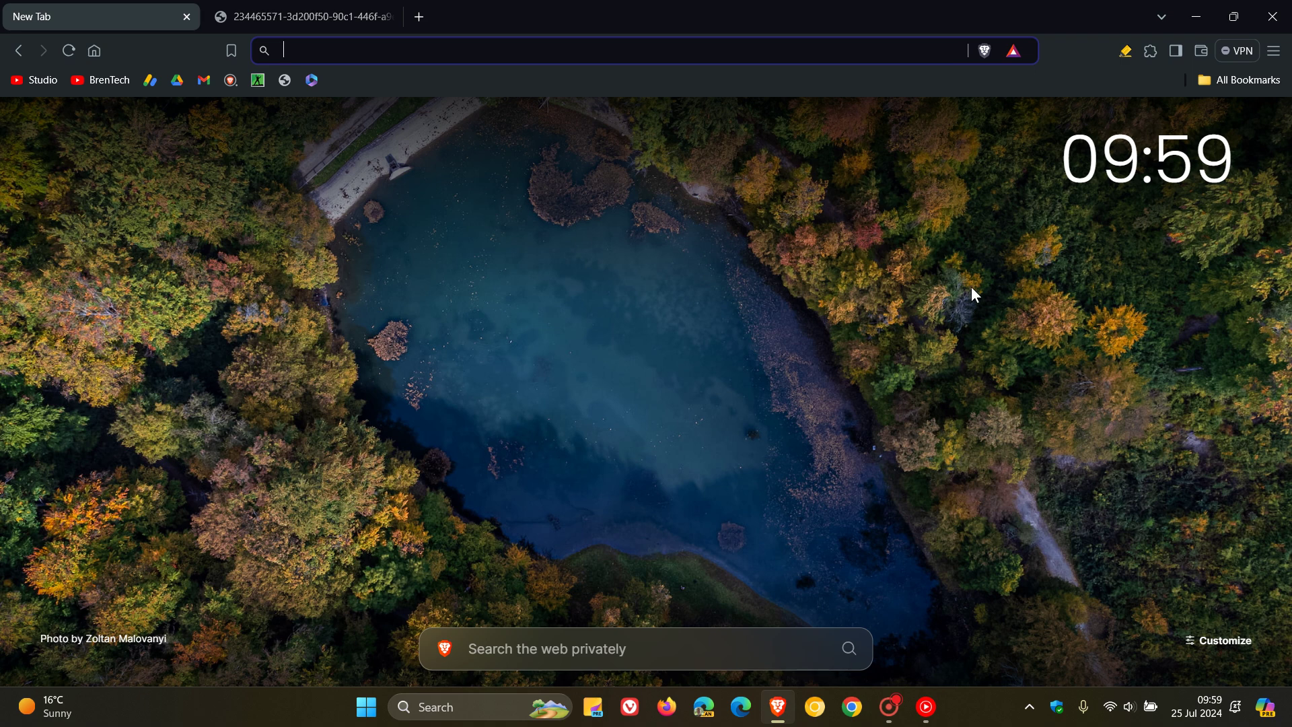
pyautogui.click(1202, 51)
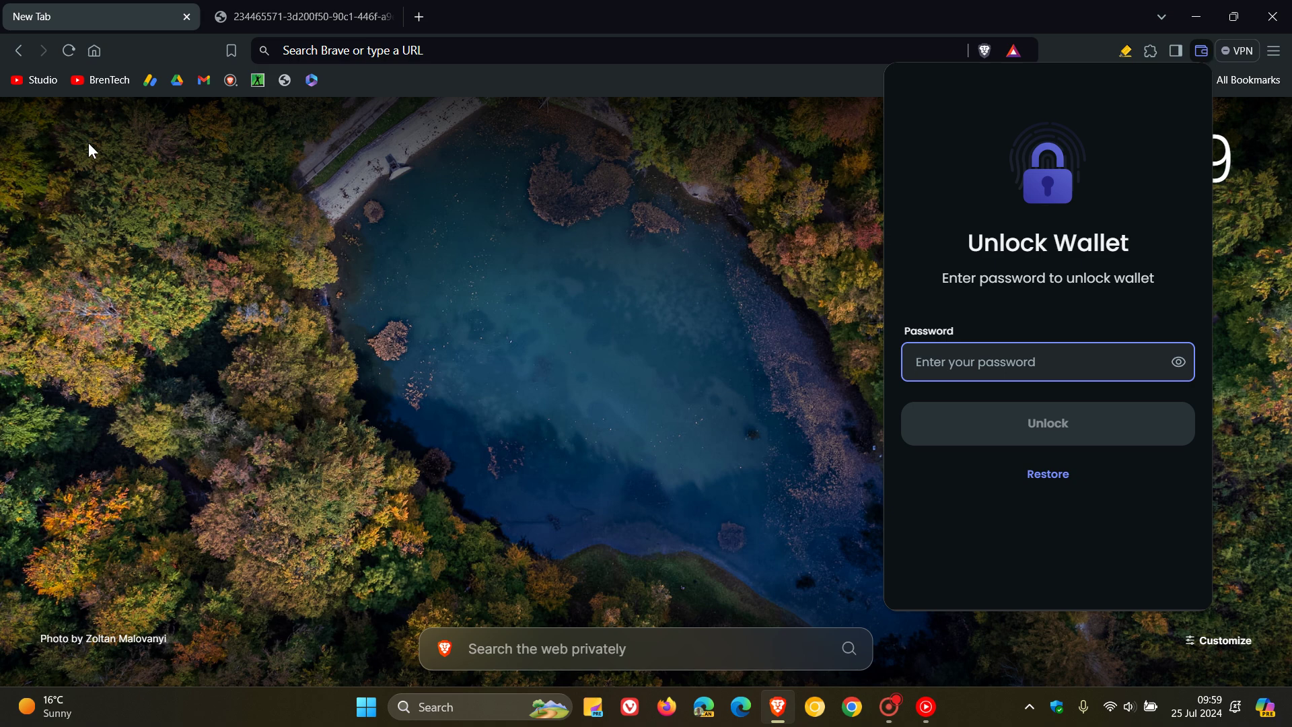
pyautogui.click(19, 48)
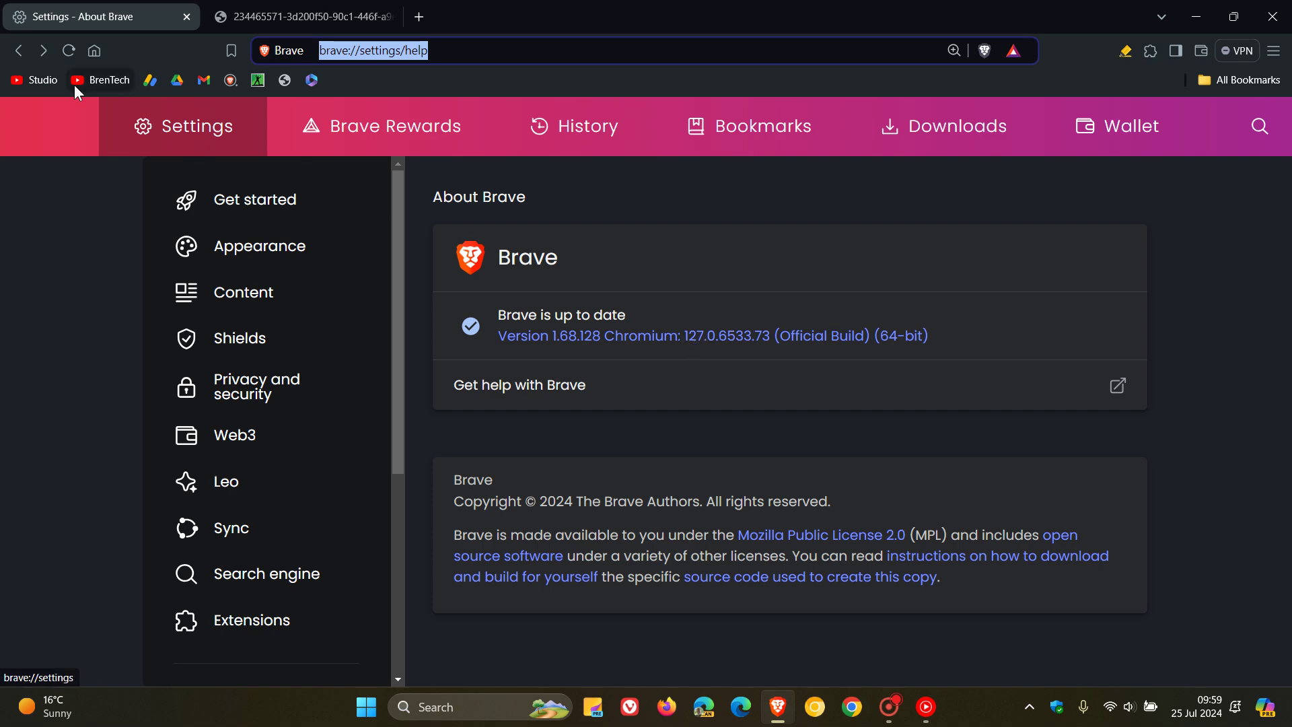
# Go back to the New Tab page, try the search box, then choose Hide Search.
pyautogui.click(92, 54)
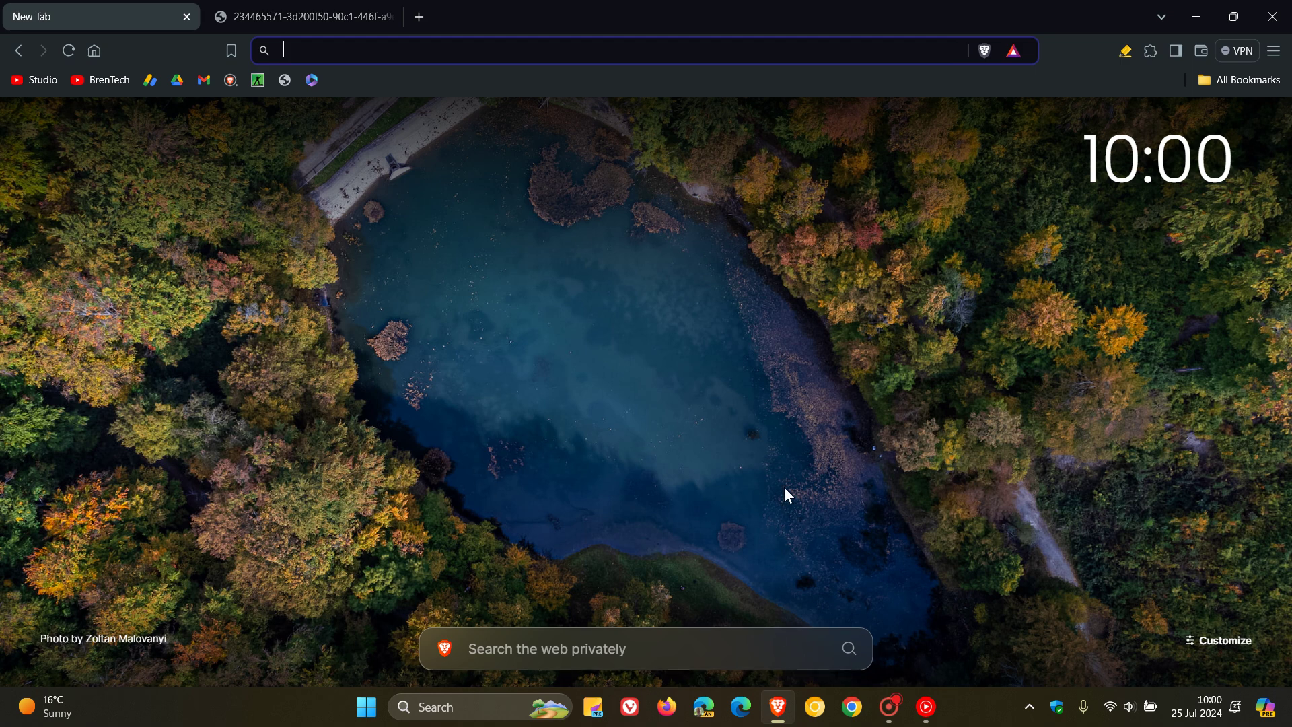
pyautogui.click(599, 649)
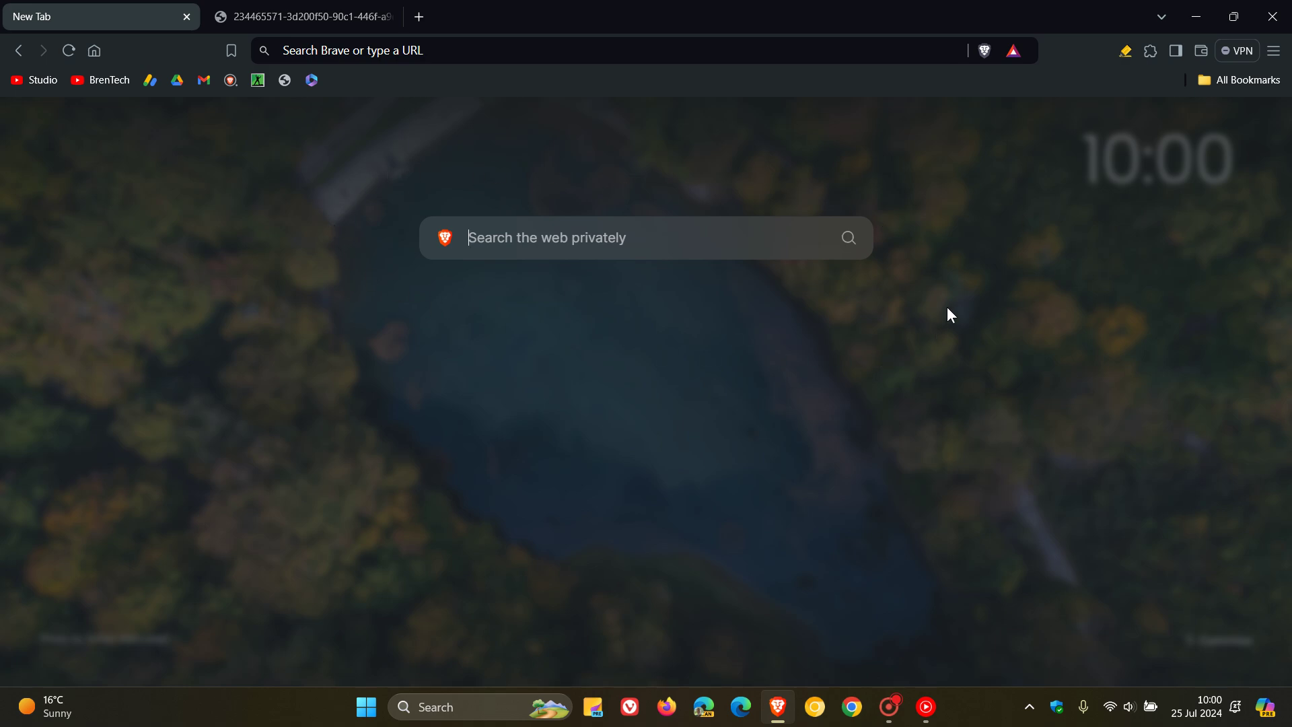
pyautogui.click(236, 229)
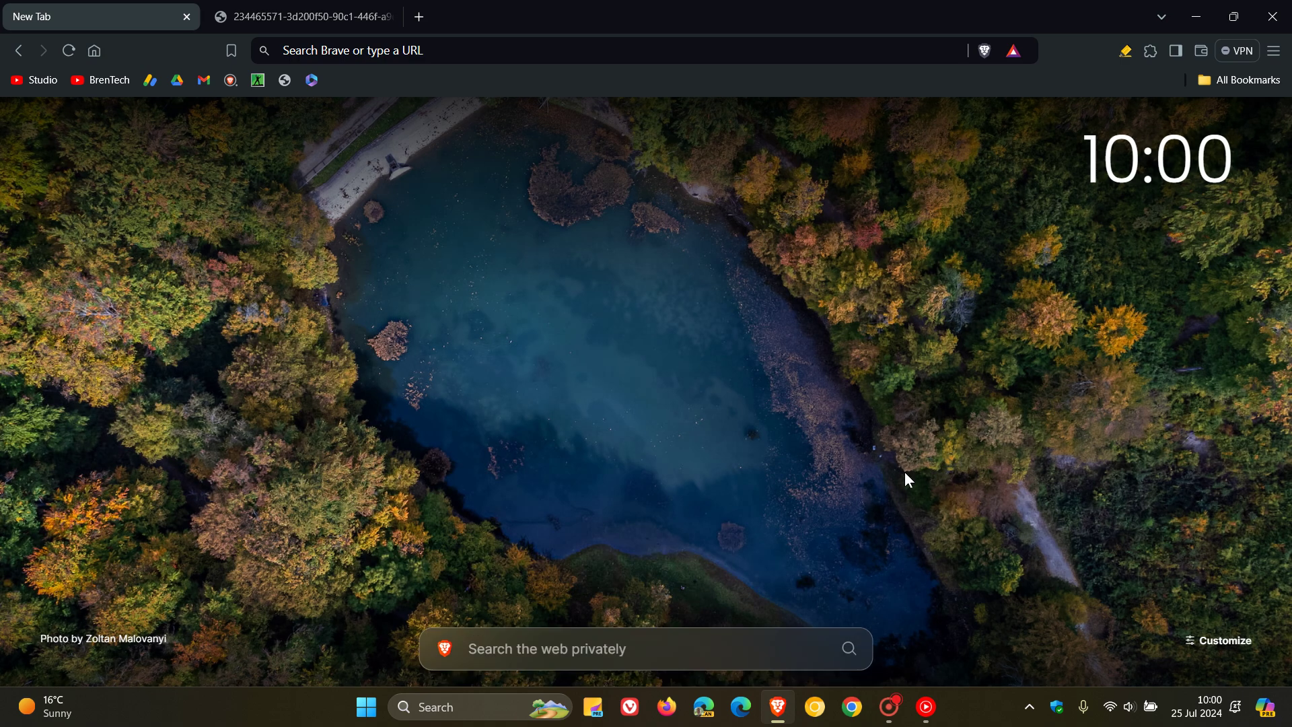
pyautogui.click(888, 652)
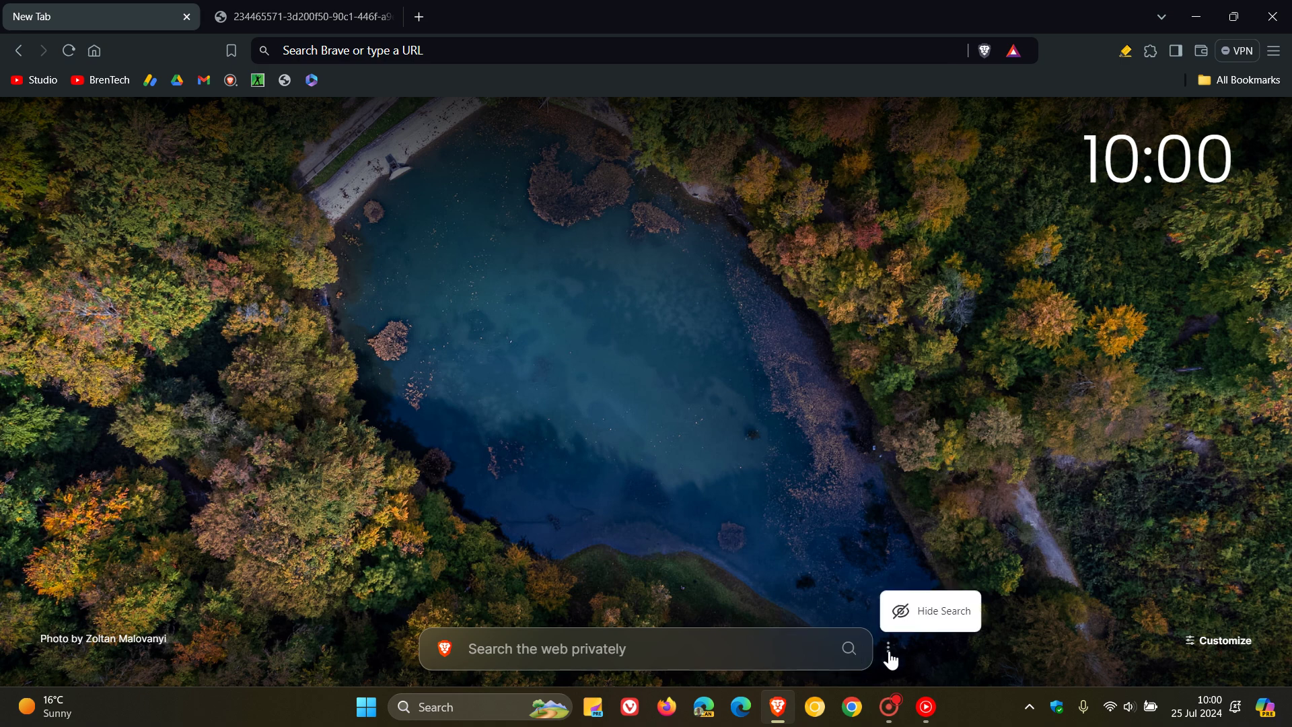
pyautogui.click(931, 612)
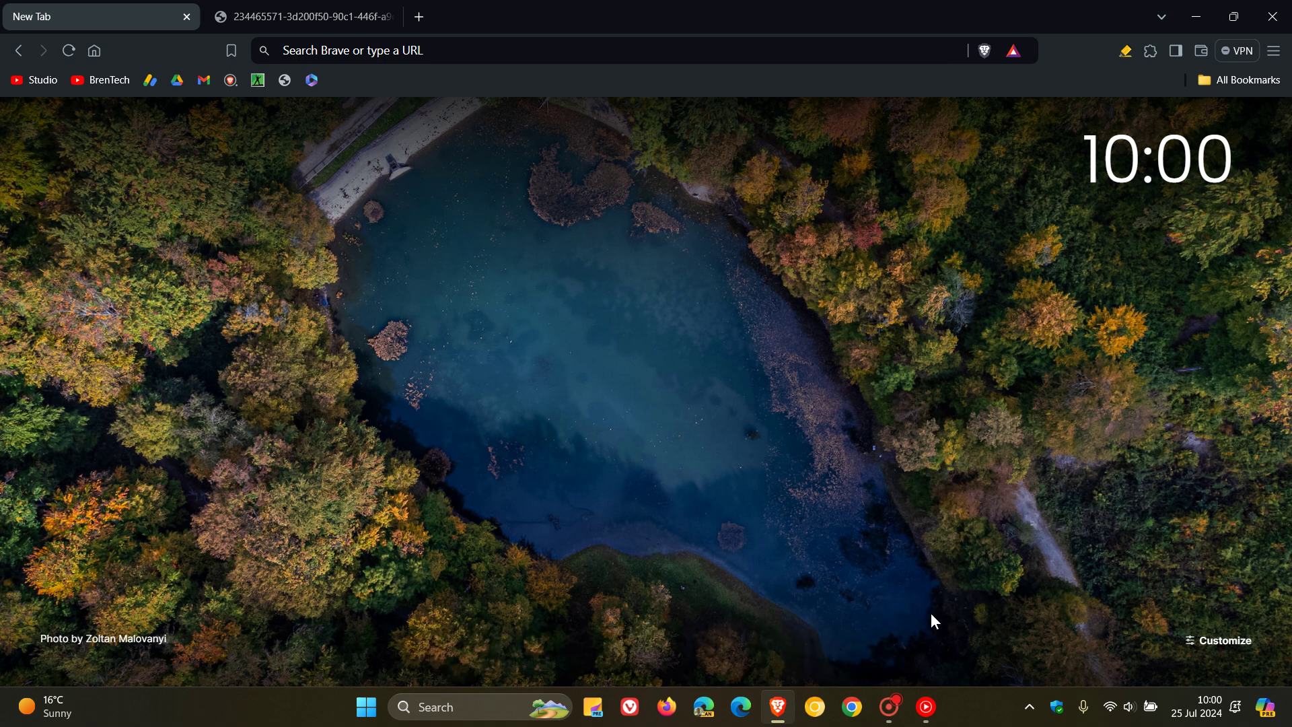
# Turn on Show search widget under Customize > Search, then test the restored search box.
pyautogui.click(1221, 645)
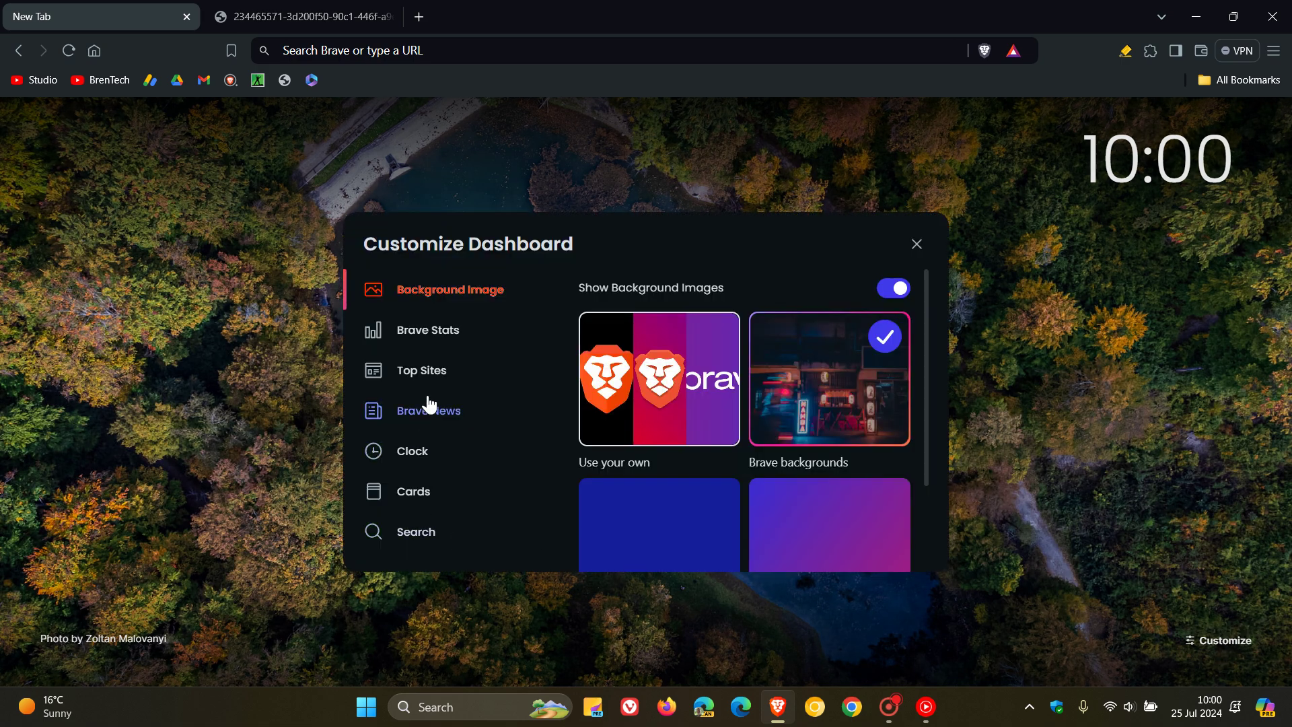
pyautogui.click(412, 535)
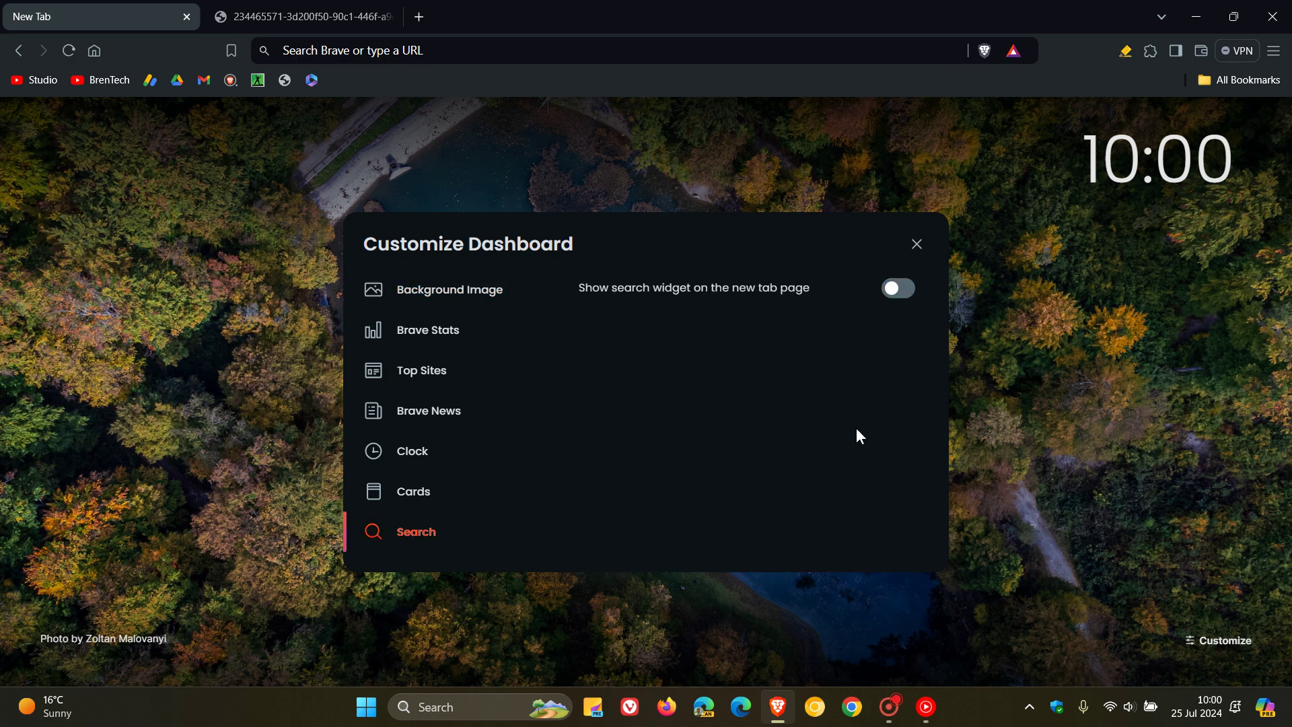
pyautogui.click(901, 289)
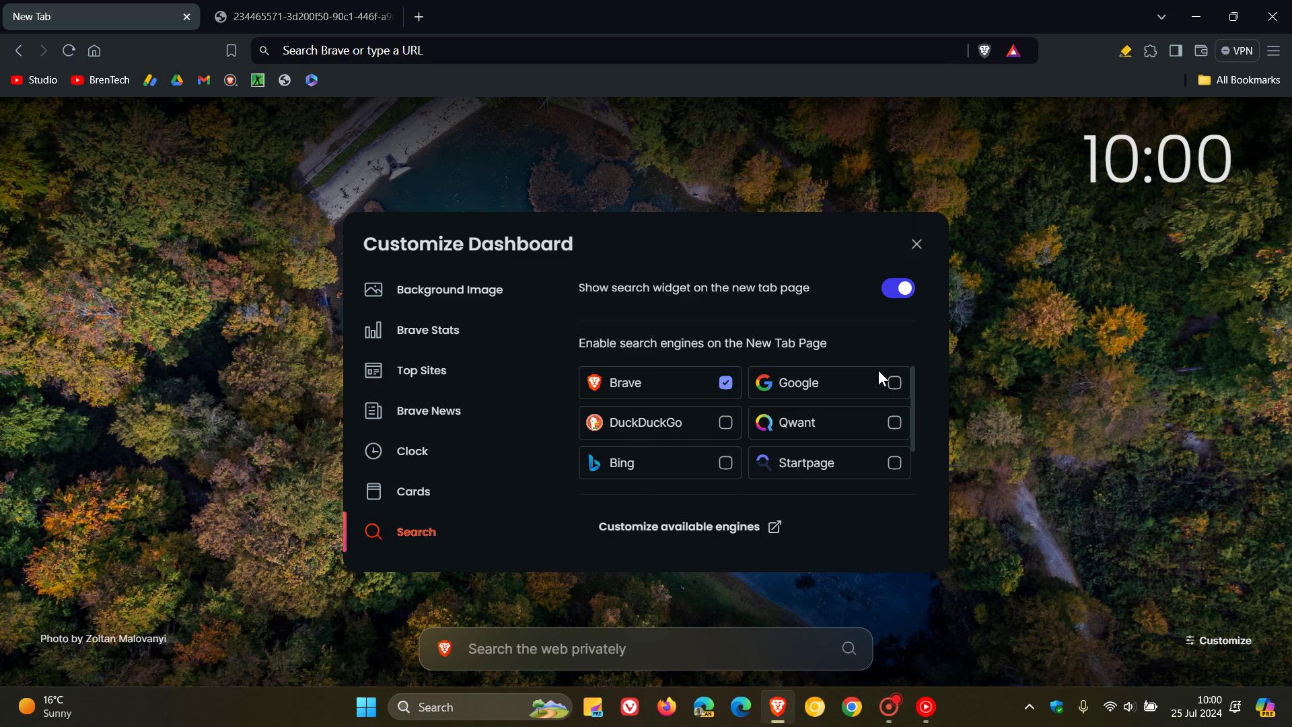
pyautogui.click(917, 246)
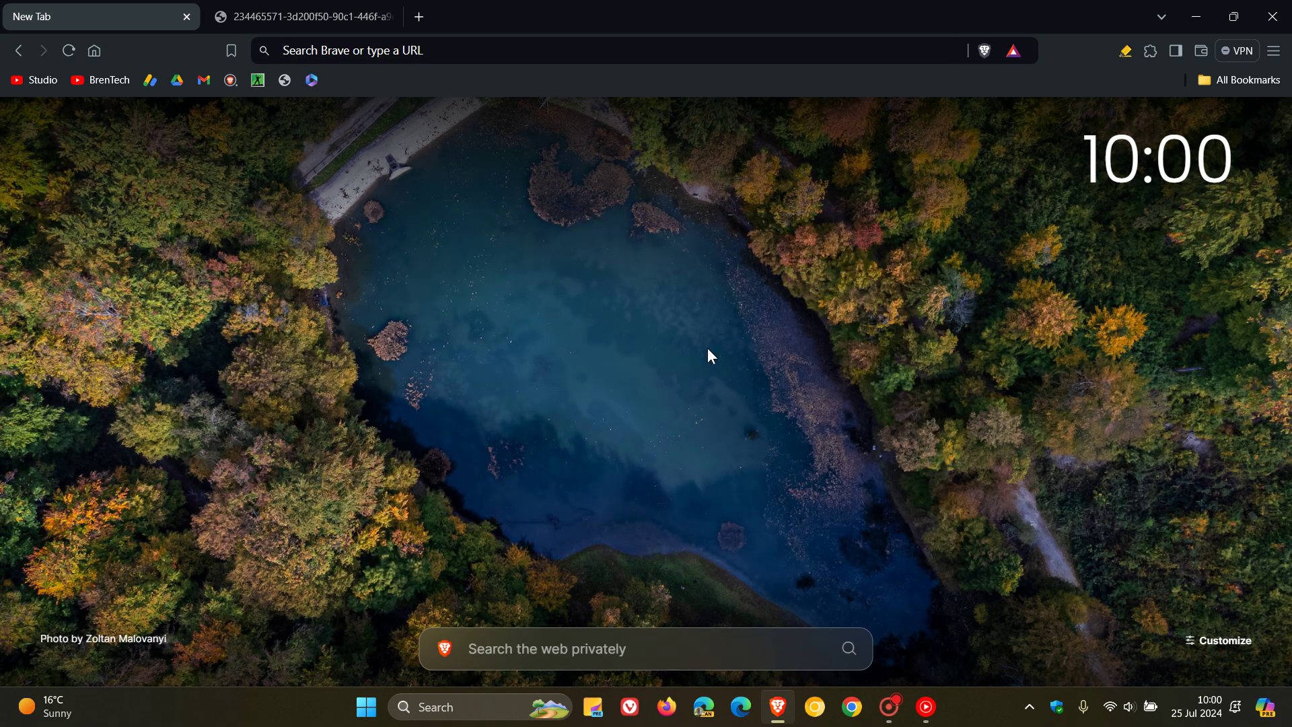
pyautogui.click(622, 647)
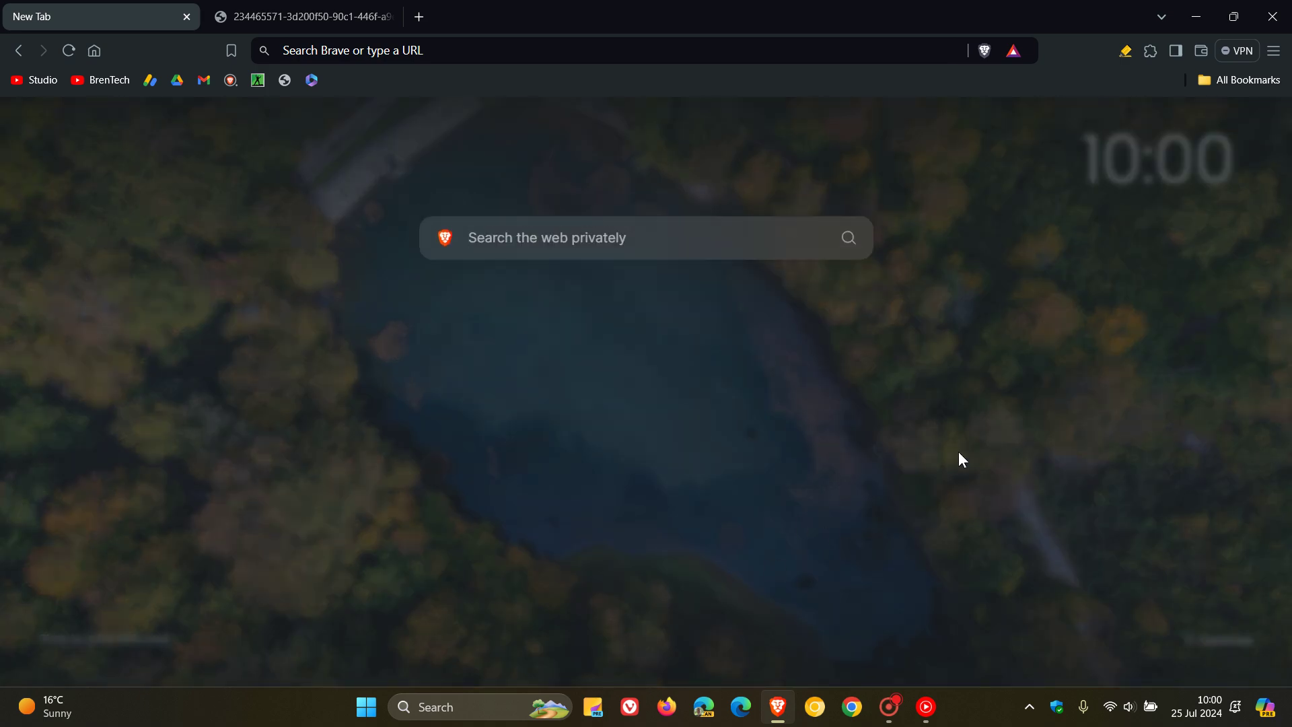
pyautogui.click(198, 249)
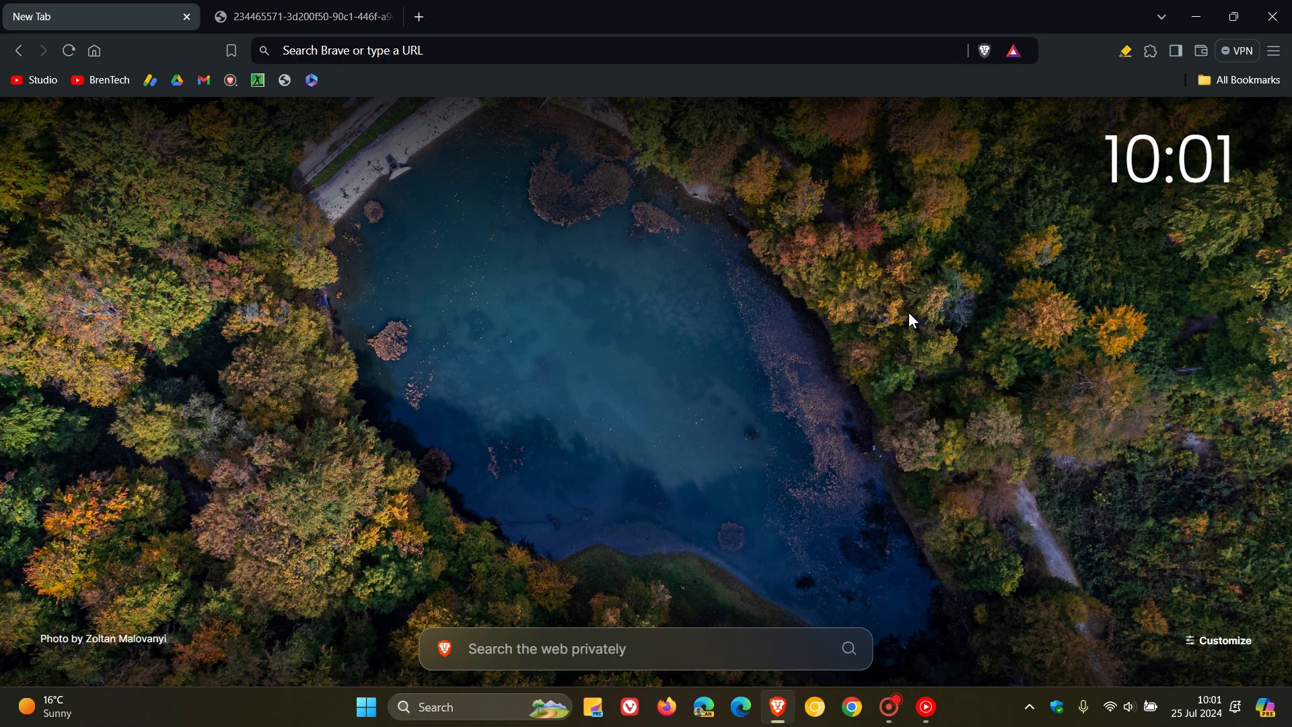
pyautogui.click(321, 18)
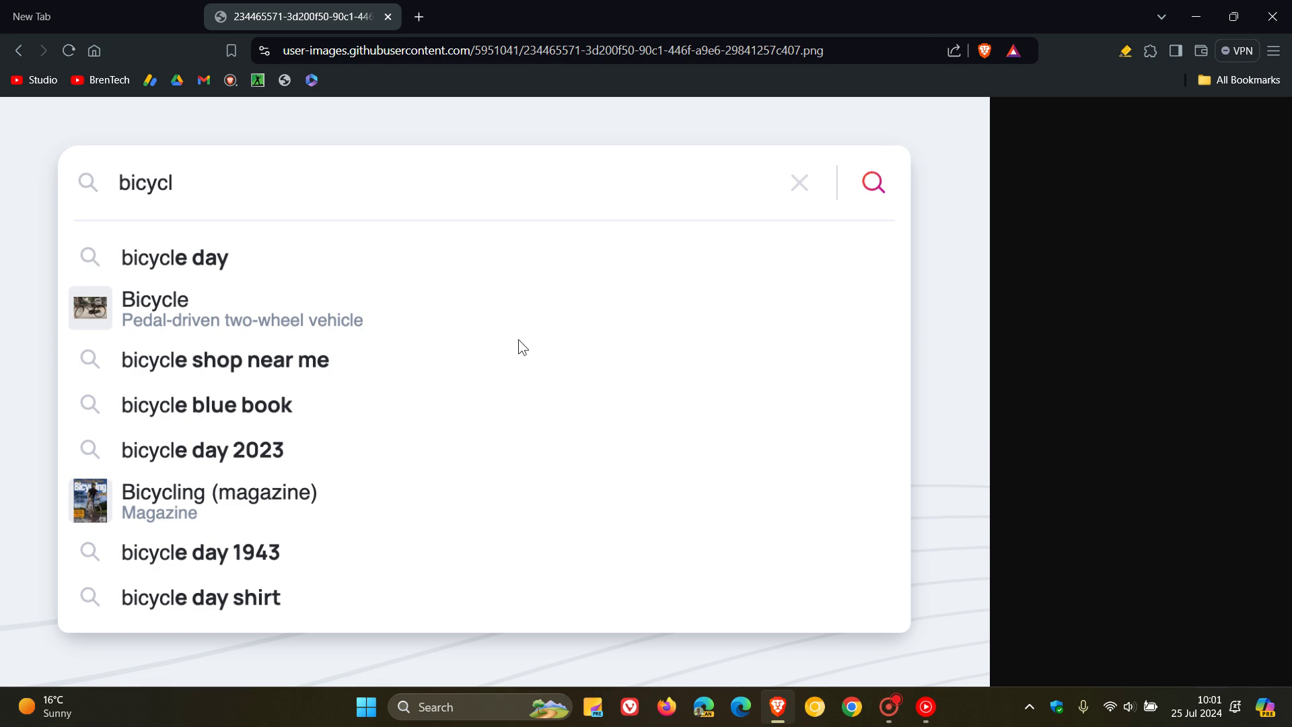
pyautogui.click(78, 17)
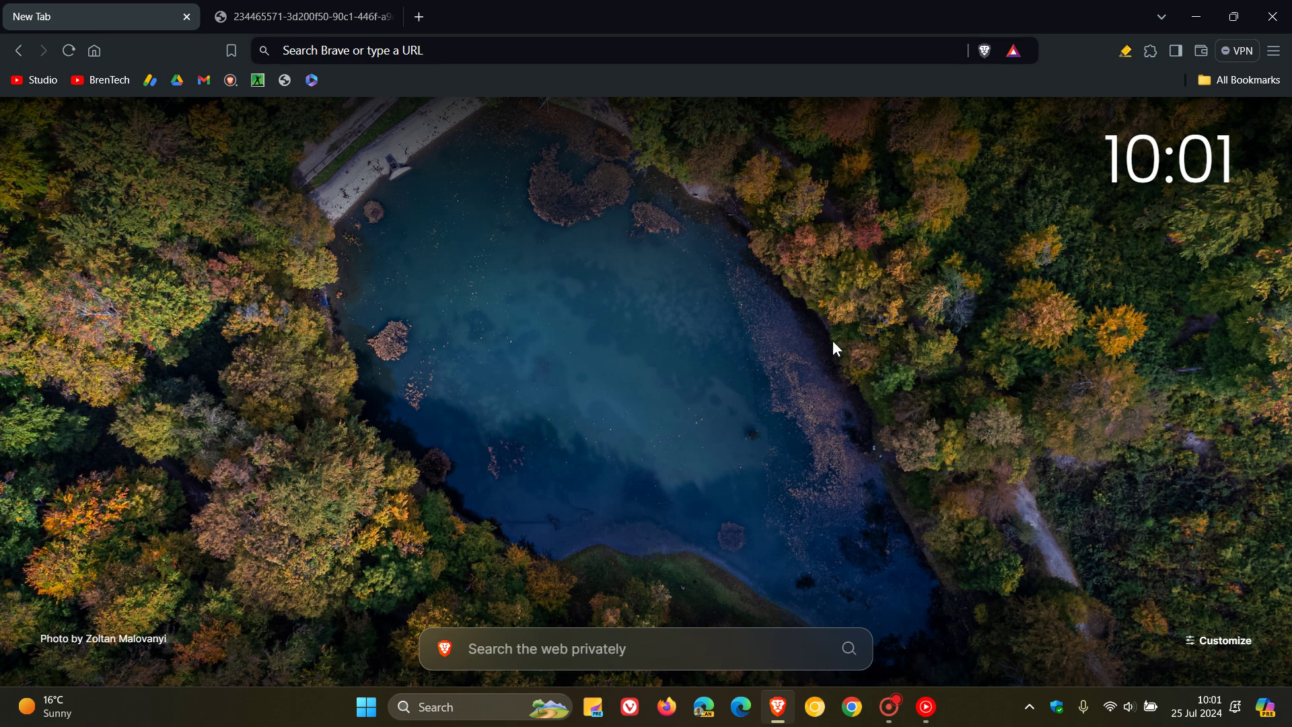
pyautogui.click(1175, 51)
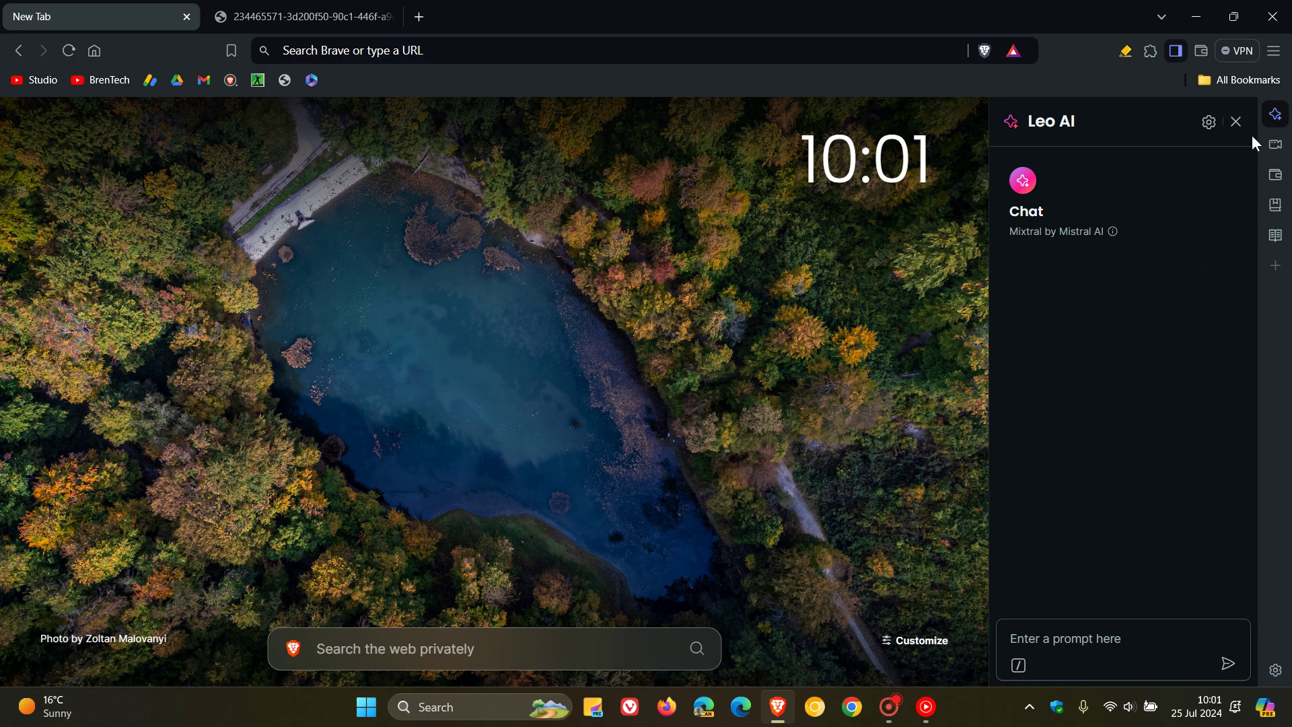
pyautogui.click(1235, 123)
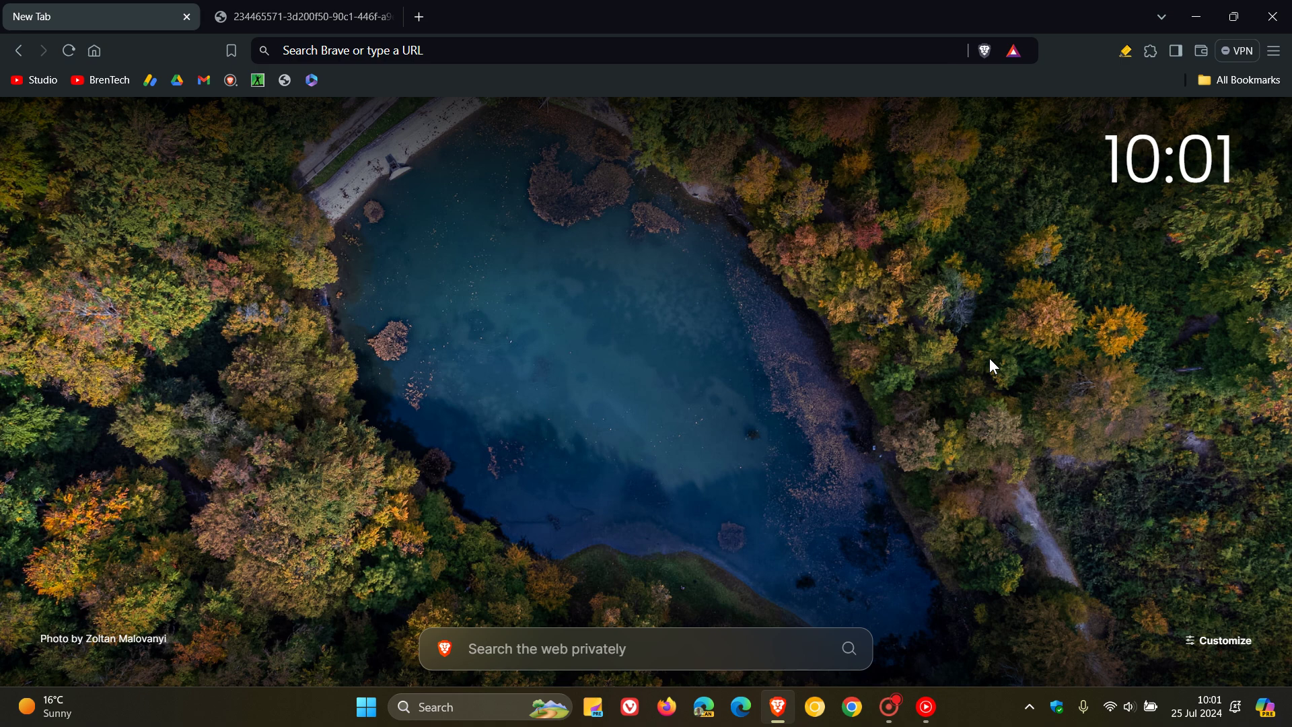
pyautogui.click(1276, 55)
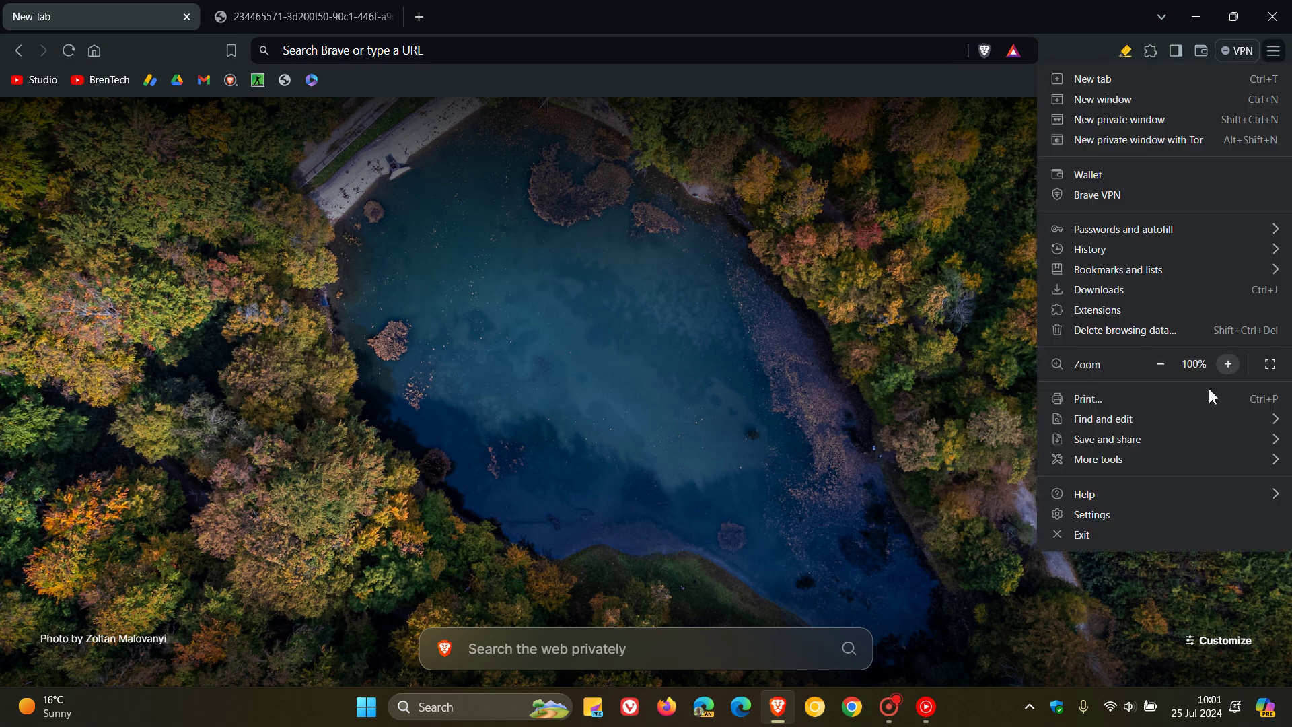
pyautogui.moveTo(1164, 507)
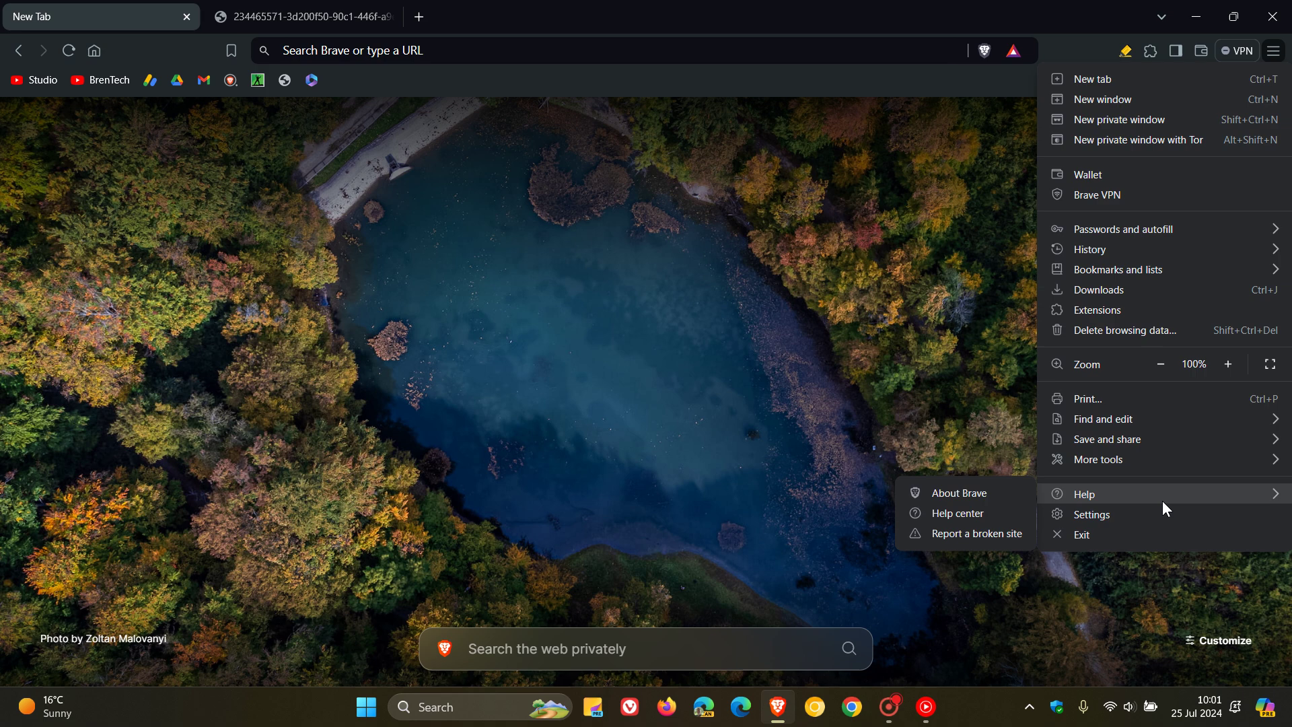
pyautogui.click(992, 495)
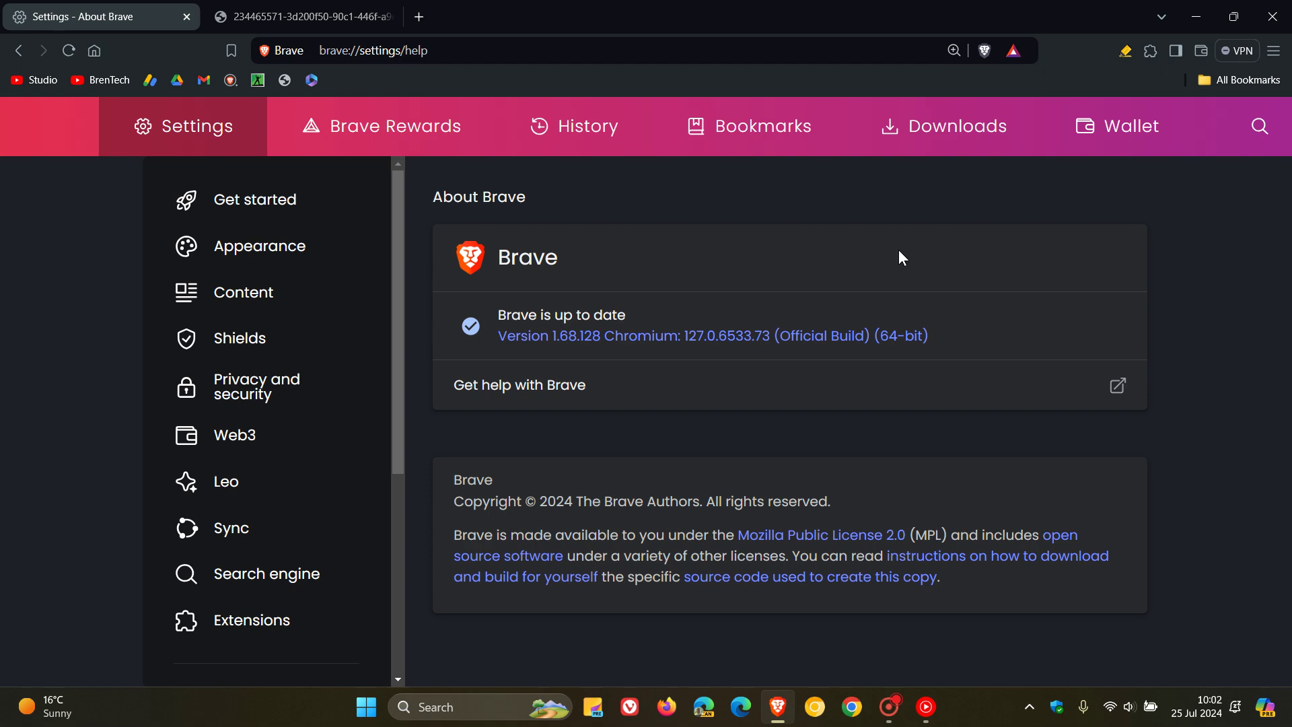
pyautogui.click(94, 51)
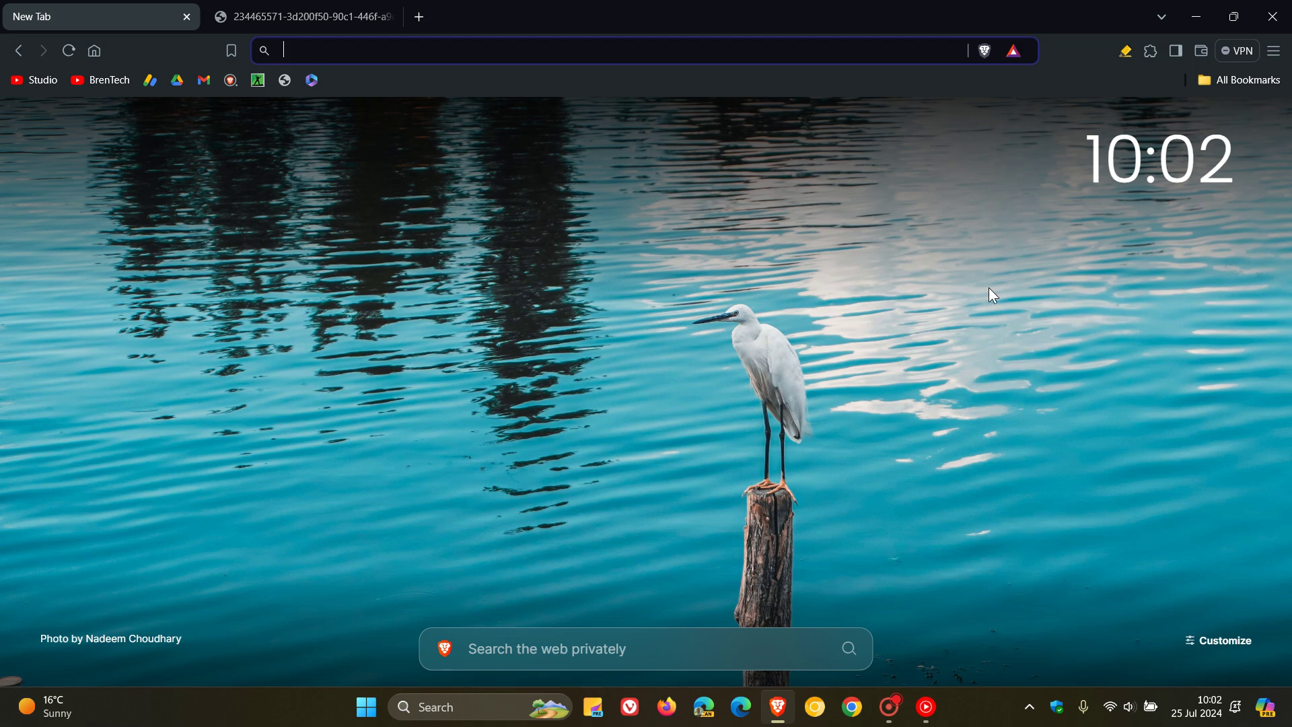
pyautogui.click(1212, 640)
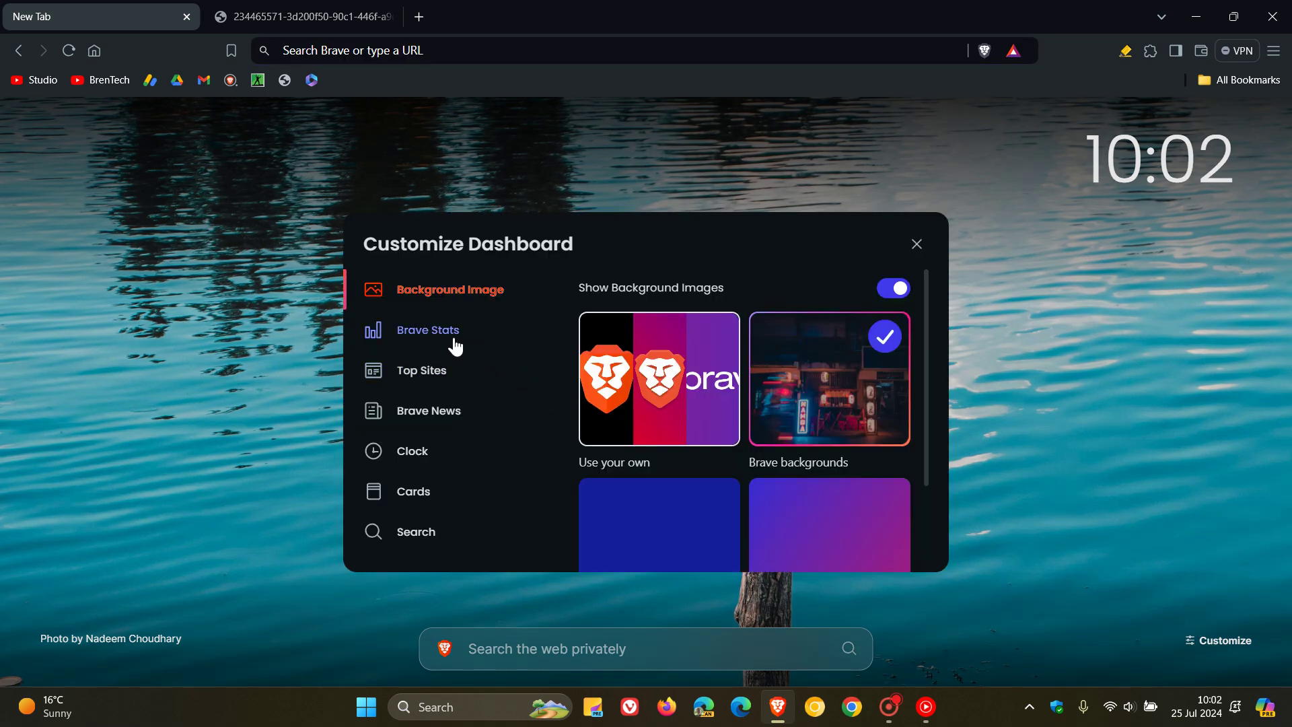
pyautogui.click(450, 340)
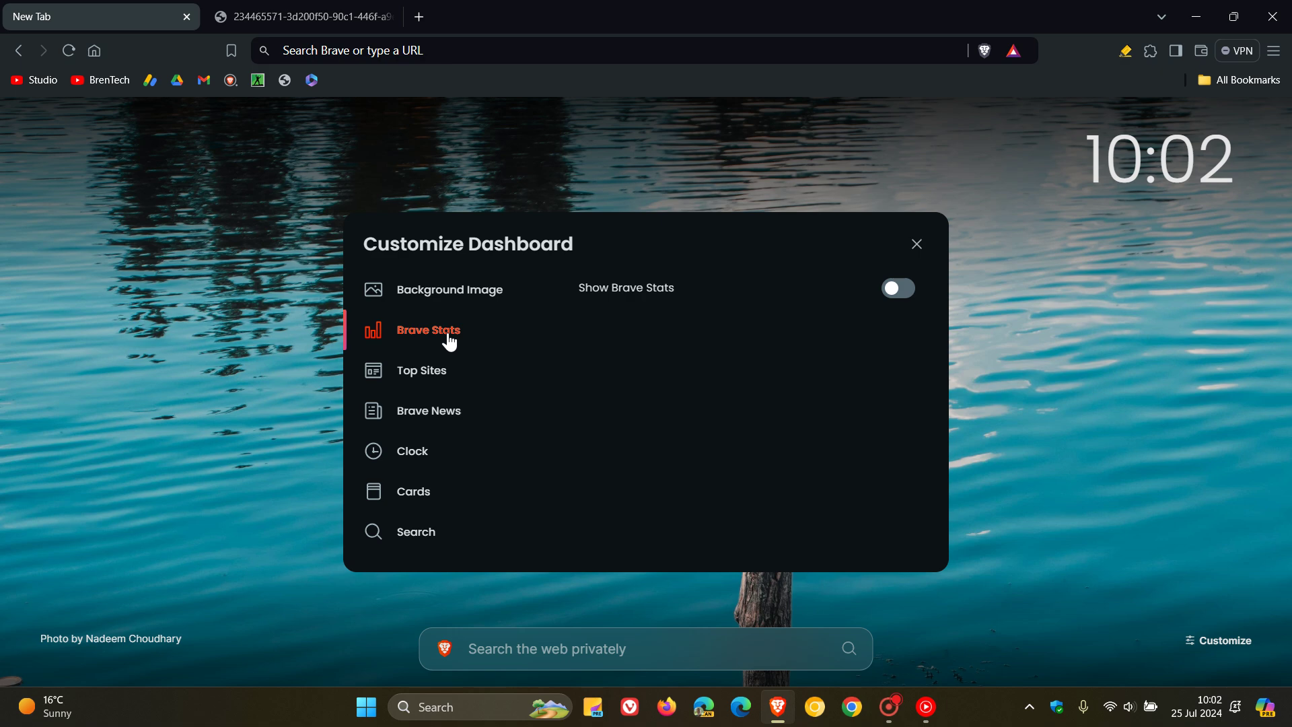
pyautogui.click(424, 493)
pyautogui.scroll(-5, 785, 413)
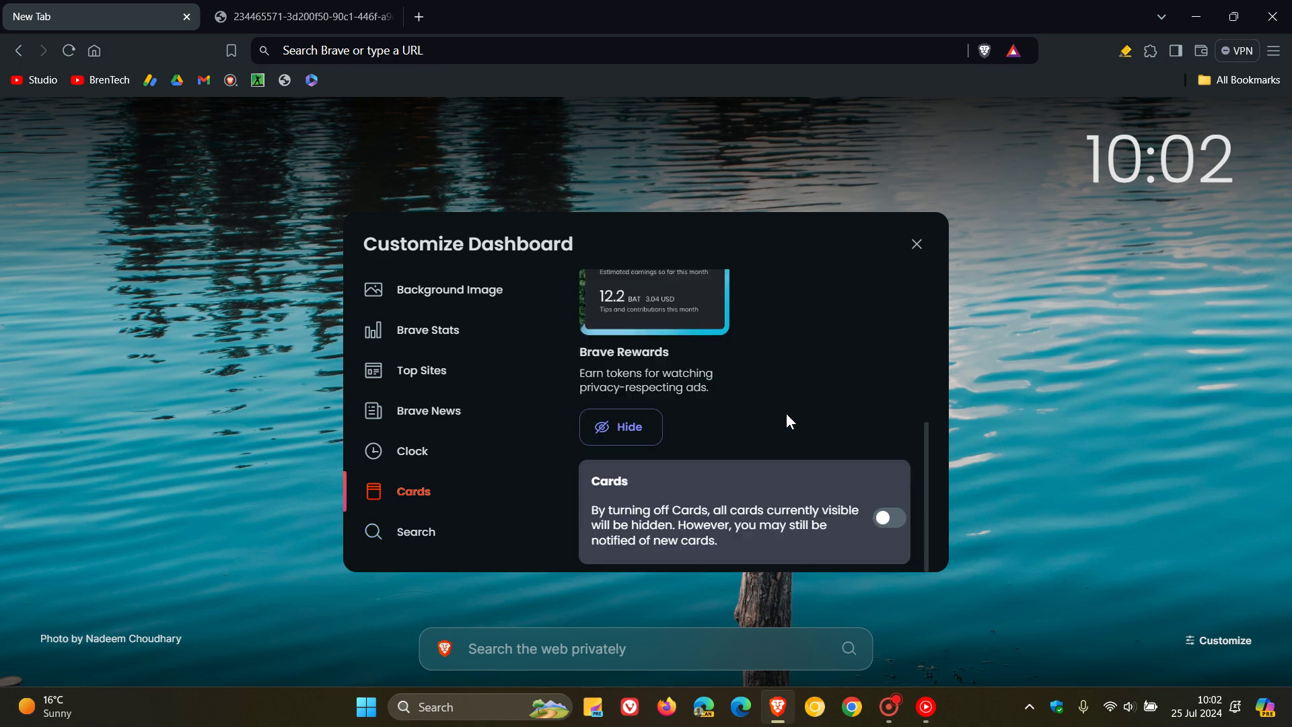
pyautogui.click(891, 518)
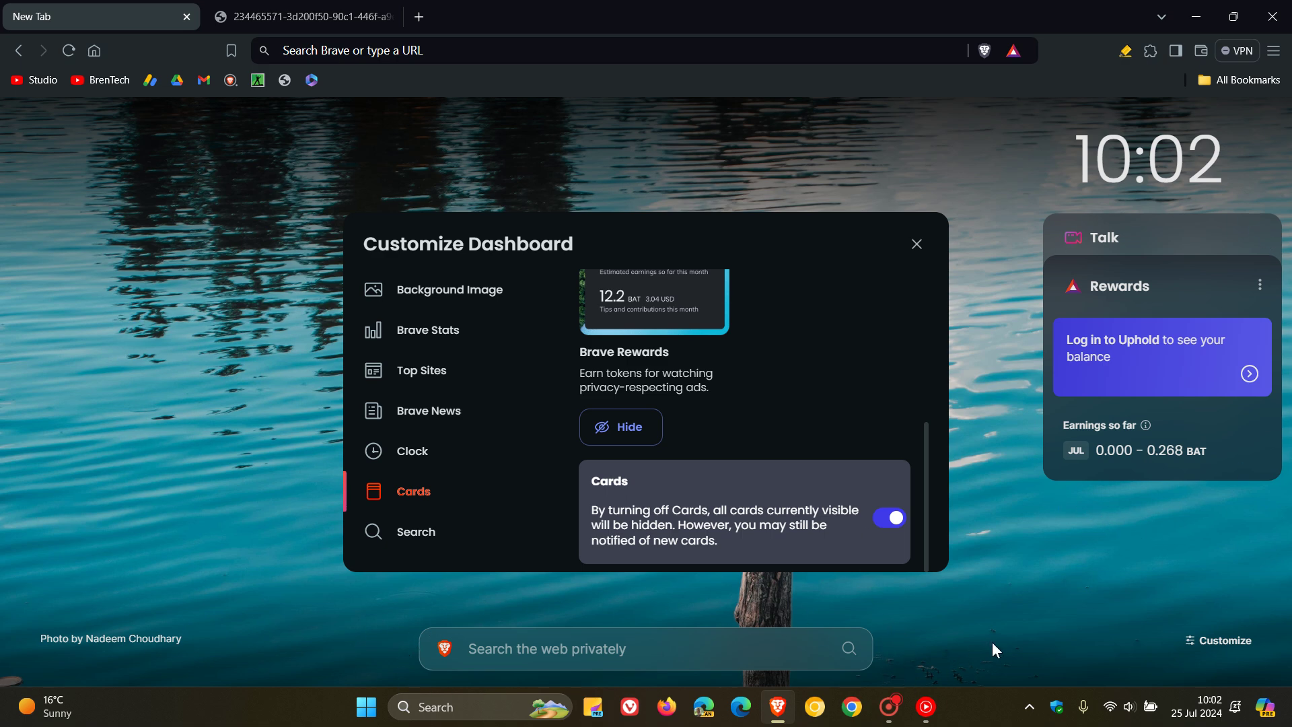
pyautogui.click(885, 518)
pyautogui.click(916, 245)
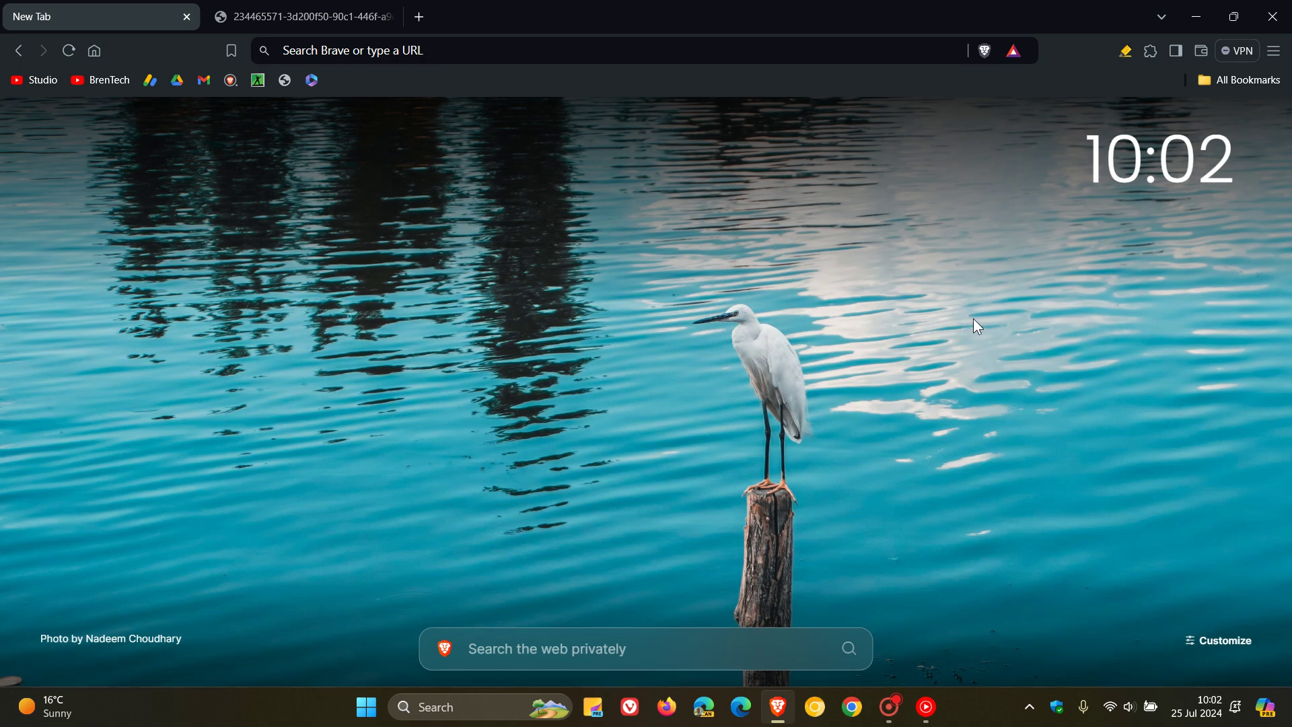